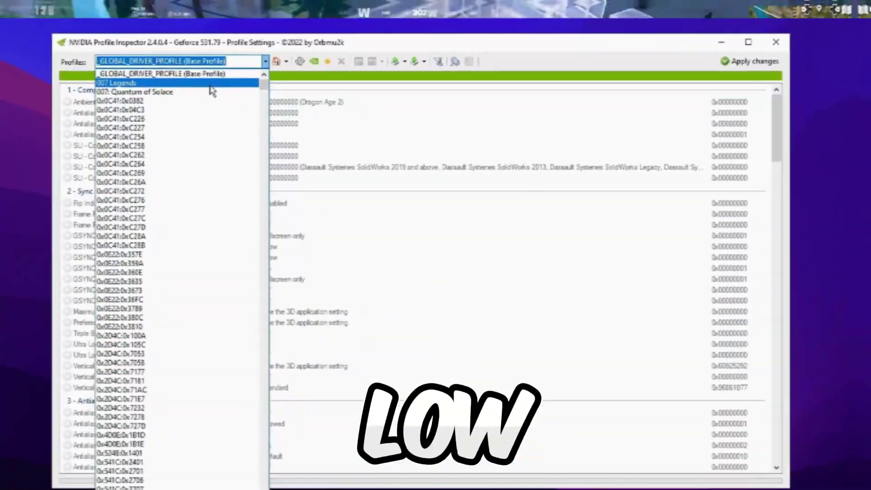
Search the driver profile list for "for"
text(f)
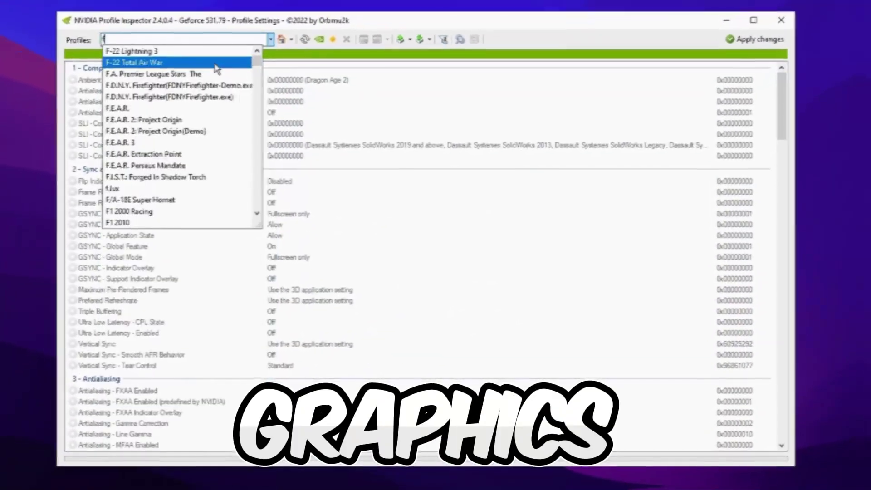
text(or)
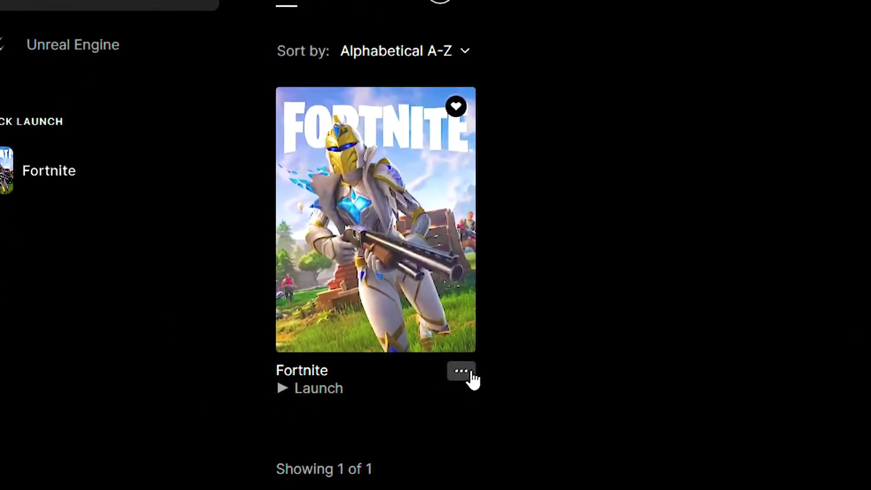
Open Fortnite's install location through its game management settings in the Epic Games library
click(520, 365)
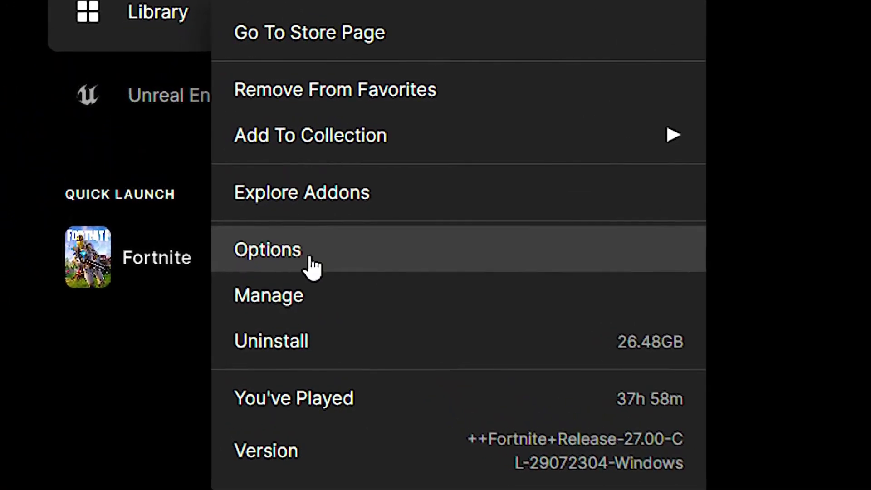
click(325, 255)
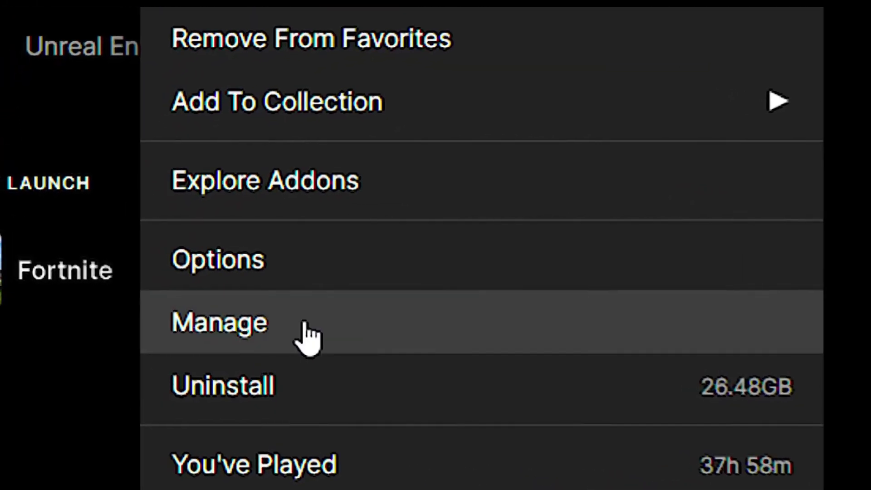
click(64, 322)
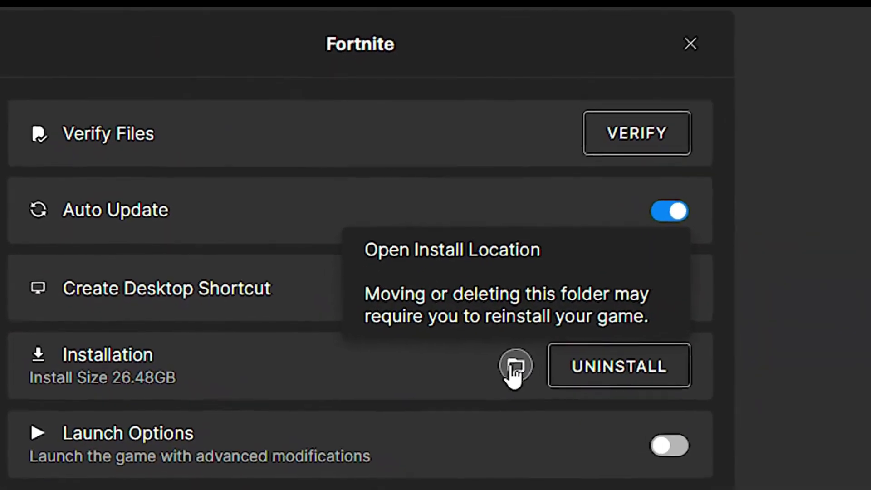
click(516, 366)
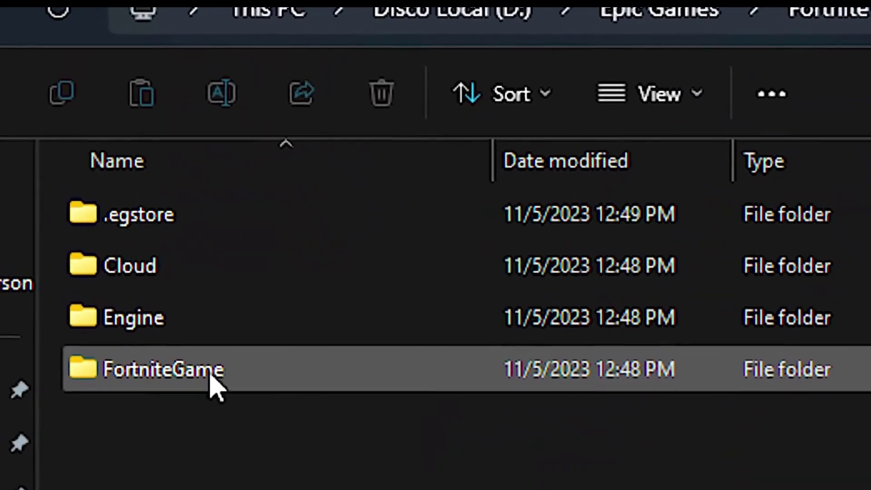
Go through FortniteGame and Binaries to the folder that holds the FortniteClient-Win64-Shipping executable
double_click(163, 379)
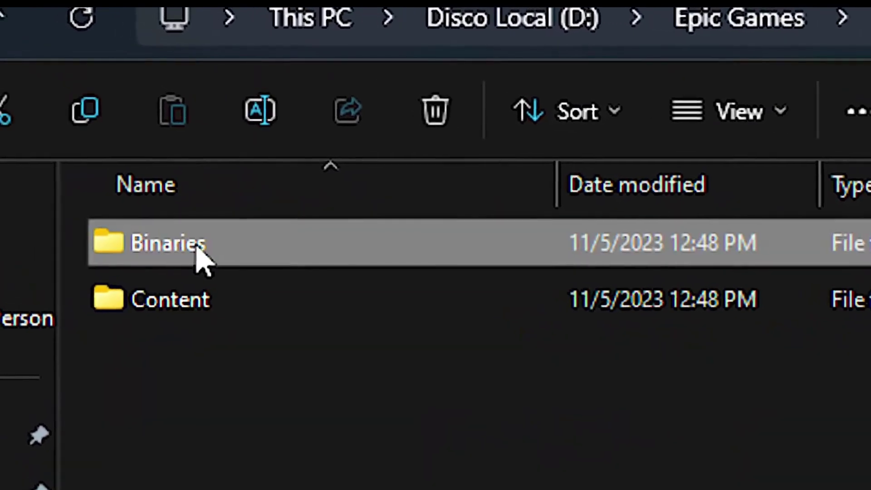
double_click(164, 217)
double_click(174, 309)
click(182, 299)
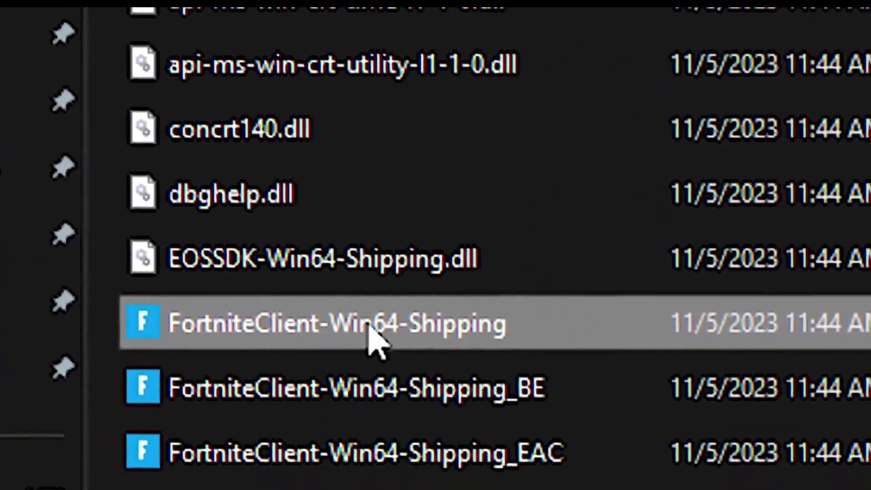
Disable fullscreen optimizations in the compatibility properties of FortniteClient-Win64-Shipping
right_click(369, 326)
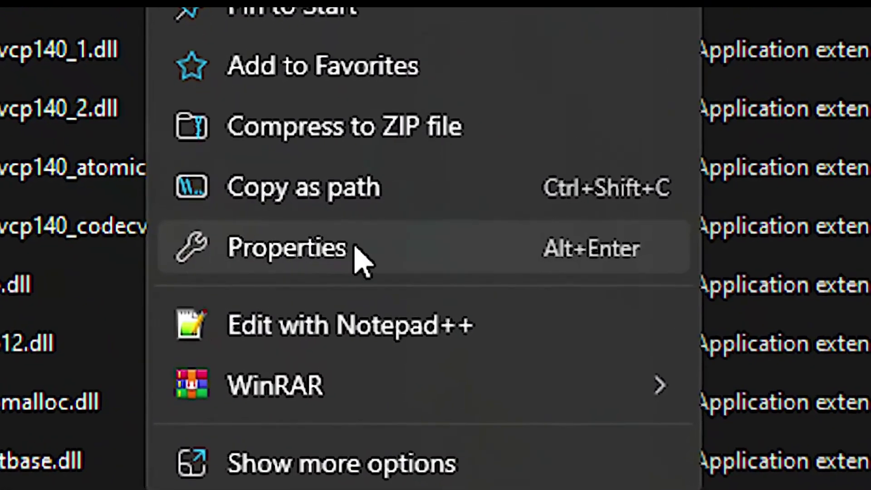
click(309, 266)
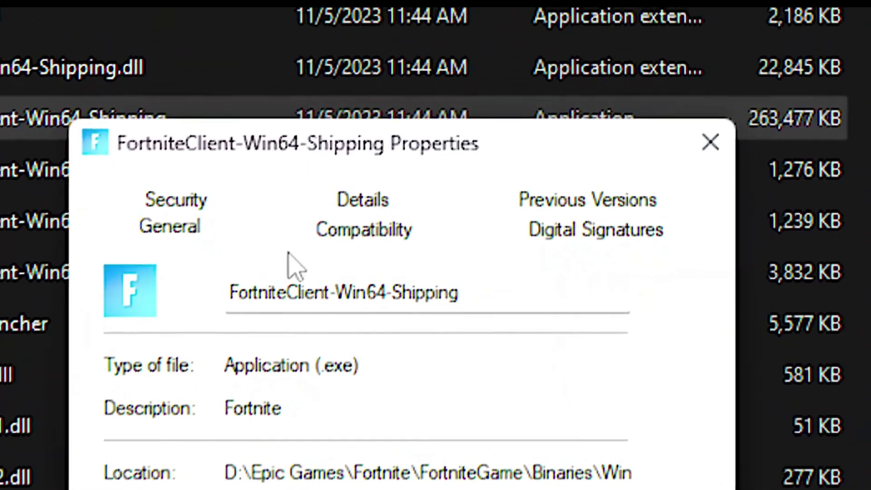
click(295, 245)
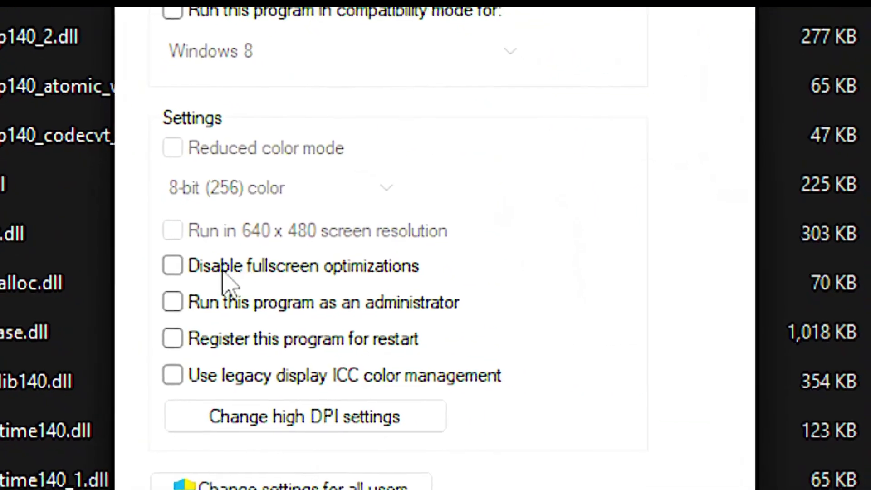
click(283, 257)
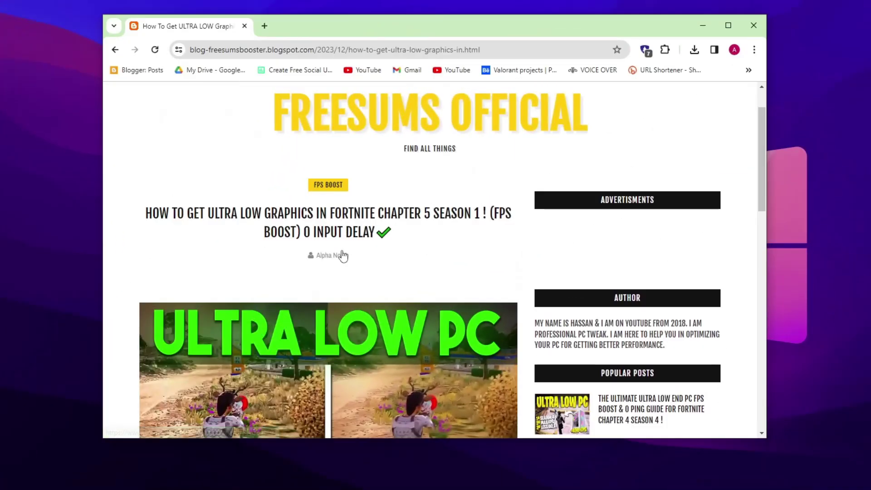
Switch to the browser and go from the Fortnite Chapter 5 Season 1 blog post to the ultra low graphics download page
scroll(354, 227, up, 1)
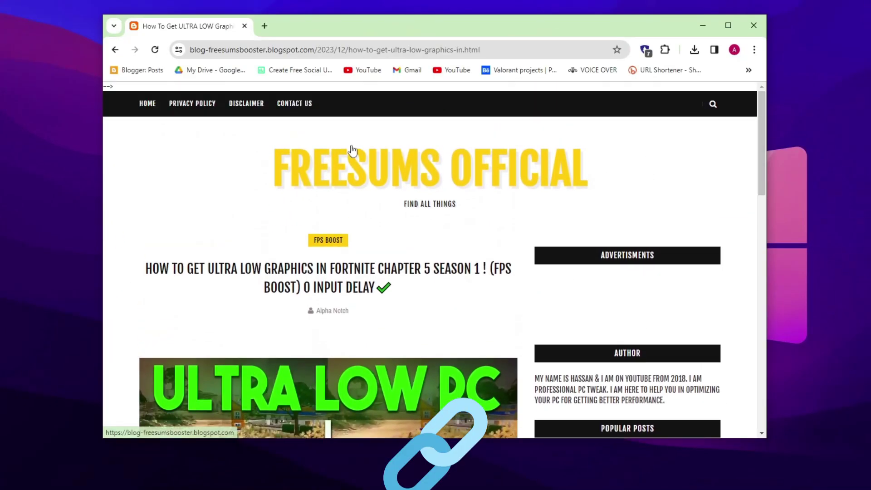
scroll(369, 206, down, 12)
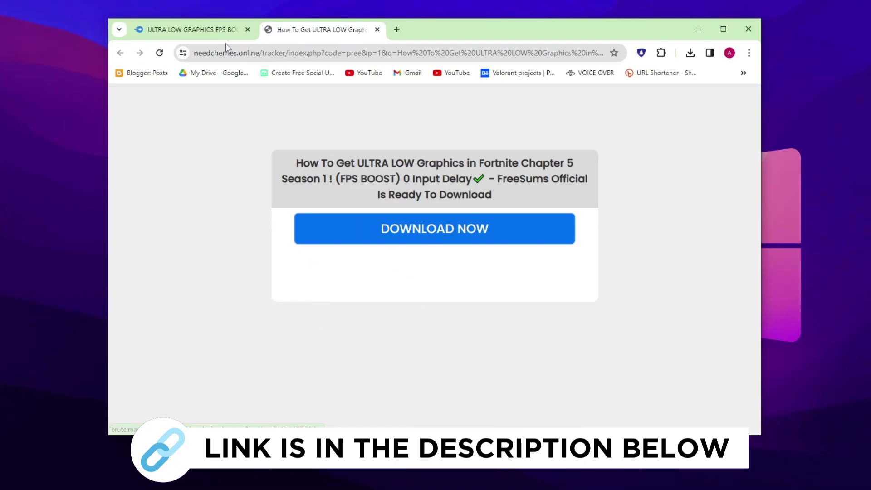
click(201, 24)
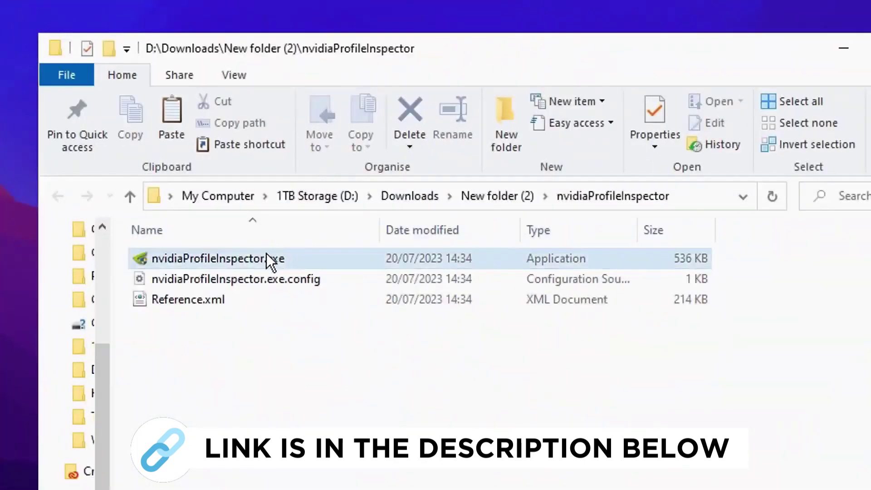
Launch nvidiaProfileInspector.exe from its extracted folder and load the Fortnite profile
click(268, 256)
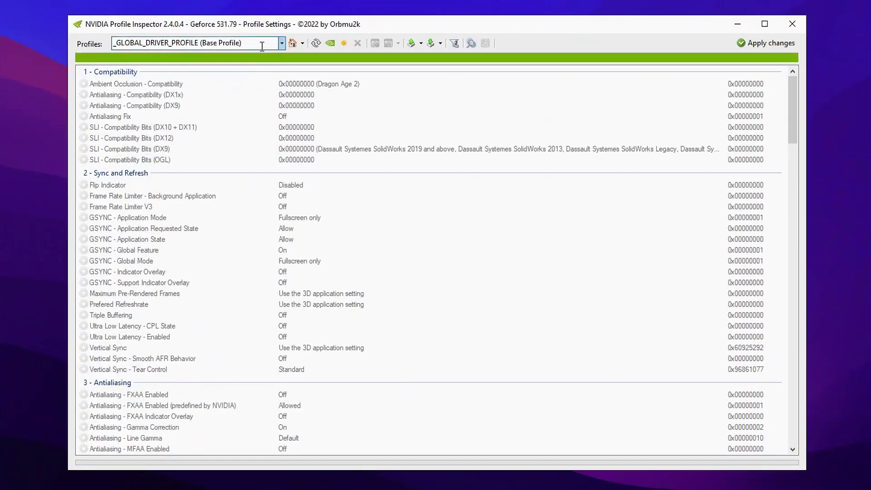
click(282, 43)
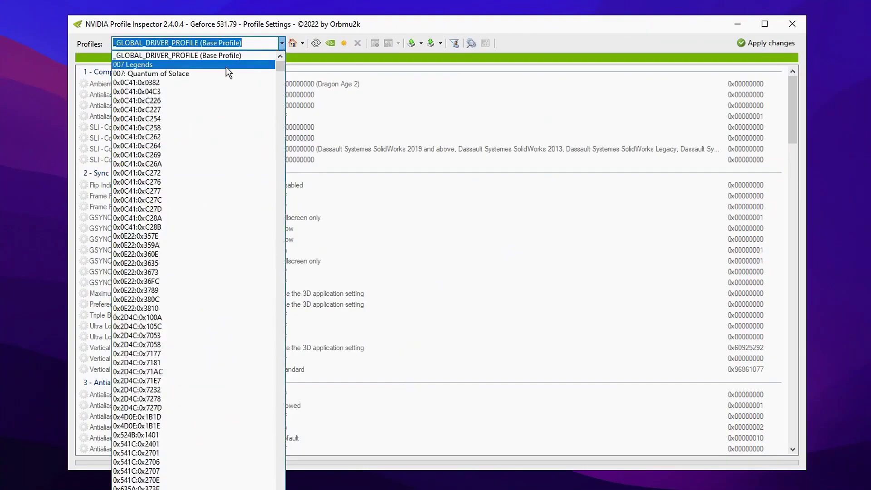
text(fo)
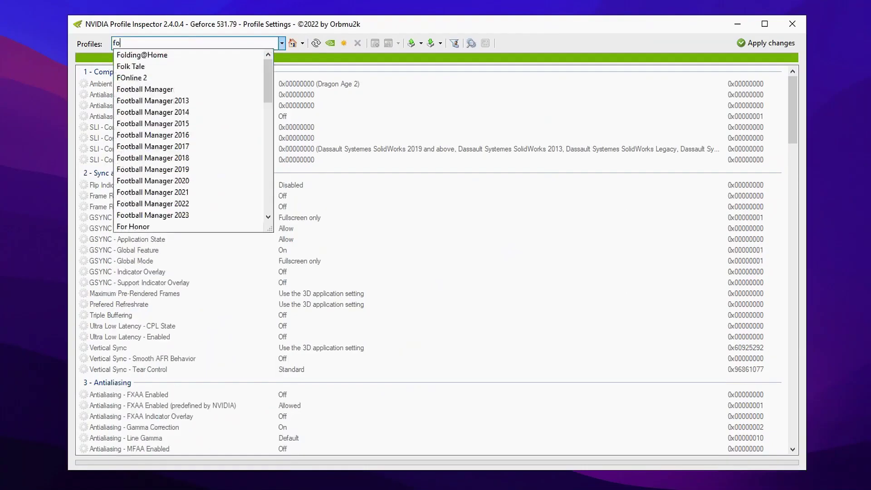
text(rtnit)
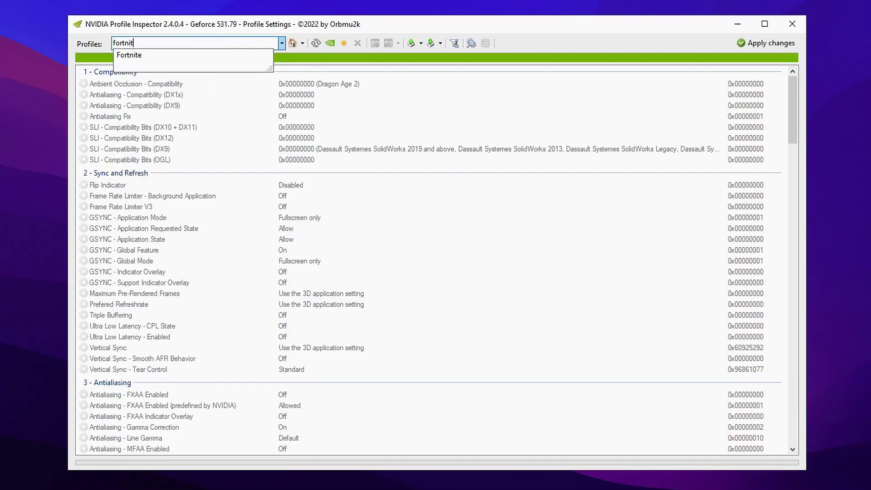
click(195, 54)
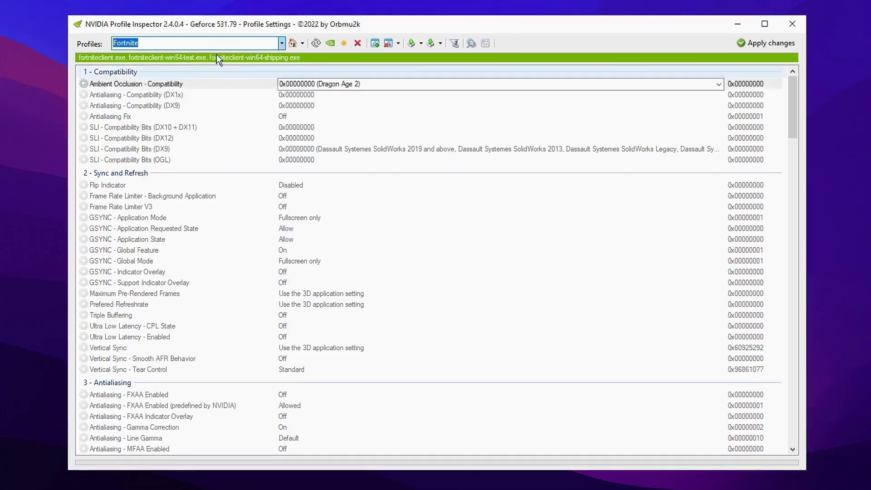
Set Antialiasing - Transparency Supersampling to 0x00000008 AA_MODE_REPLAY_MODE_ALL in the Fortnite profile
scroll(226, 109, down, 7)
scroll(226, 110, down, 1)
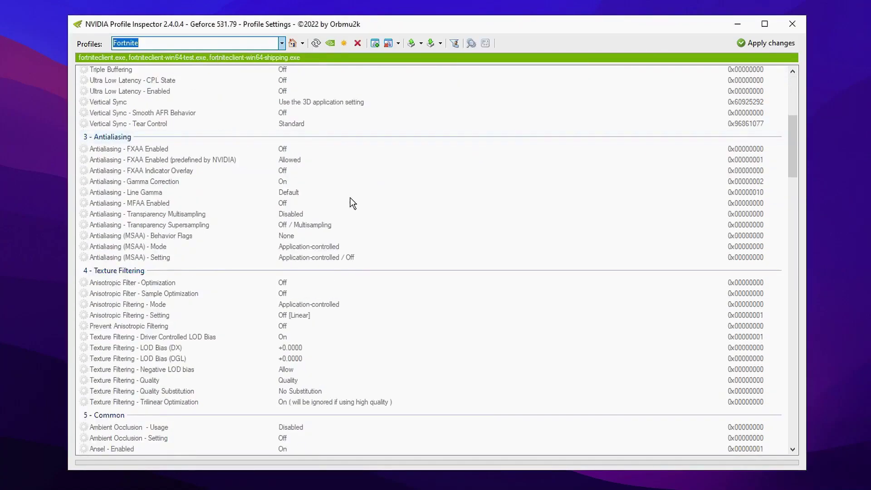
click(312, 224)
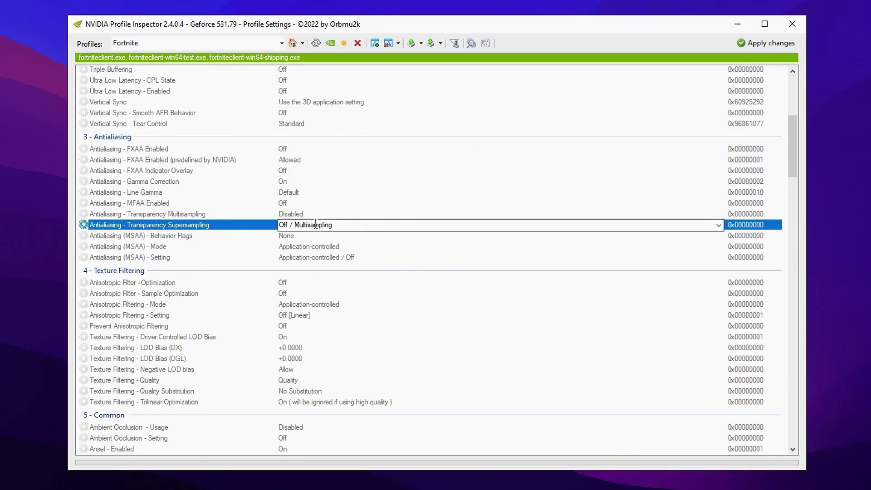
click(720, 226)
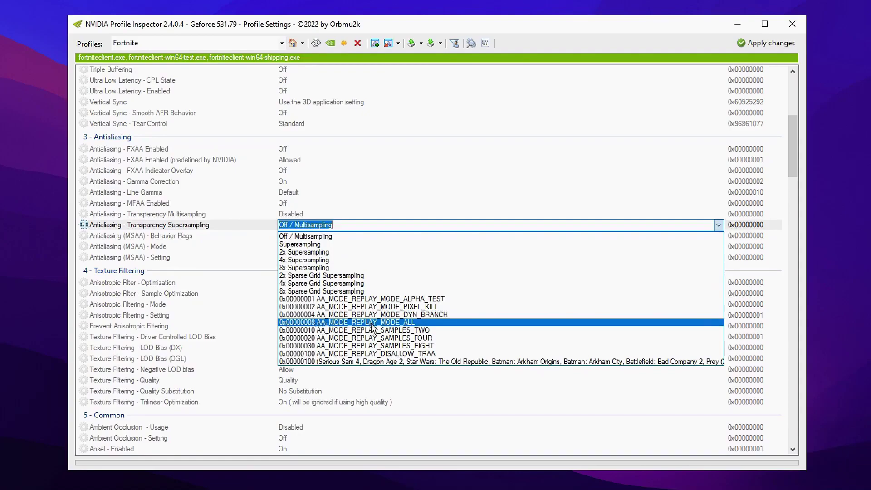
click(449, 323)
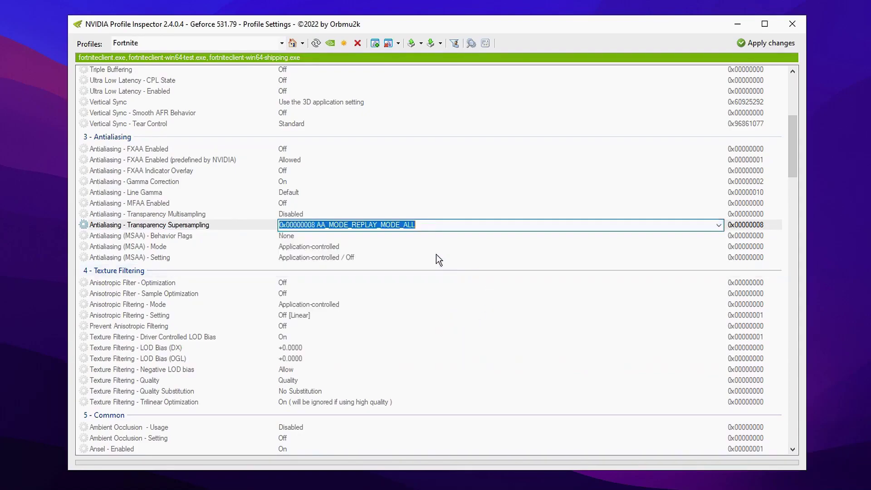
Set Texture Filtering - Driver Controlled LOD Bias to Off
scroll(435, 257, up, 1)
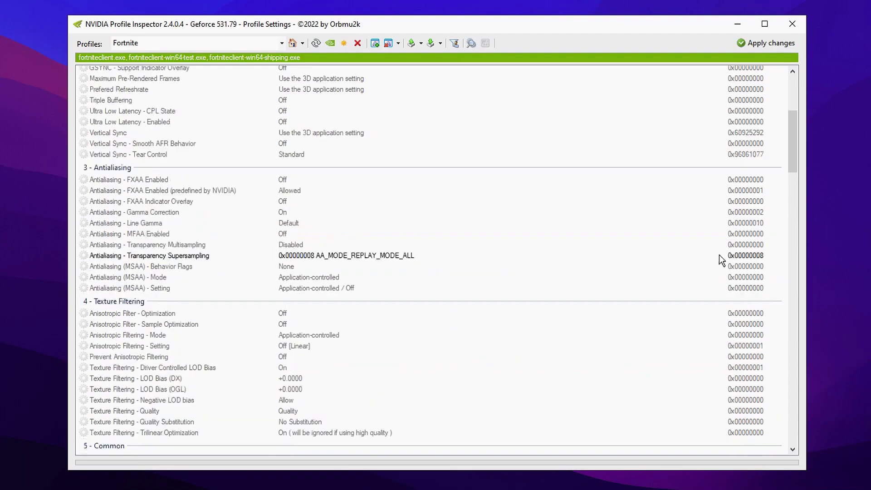
scroll(340, 181, down, 5)
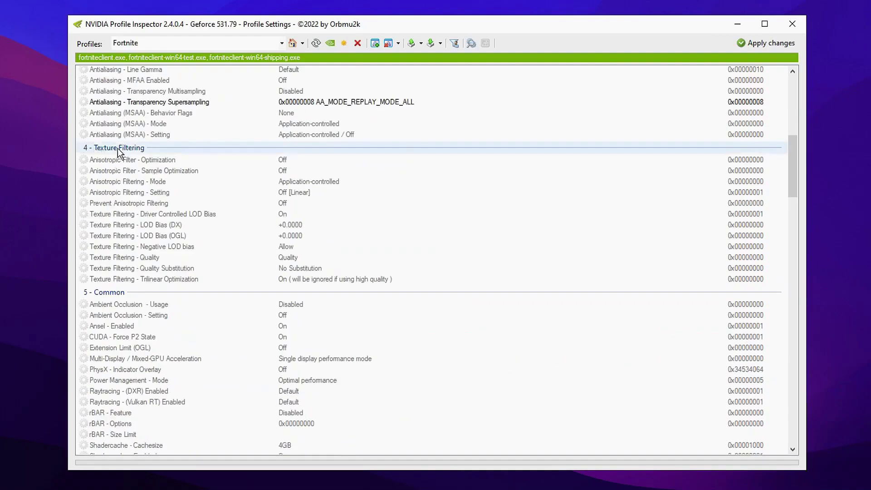
click(109, 214)
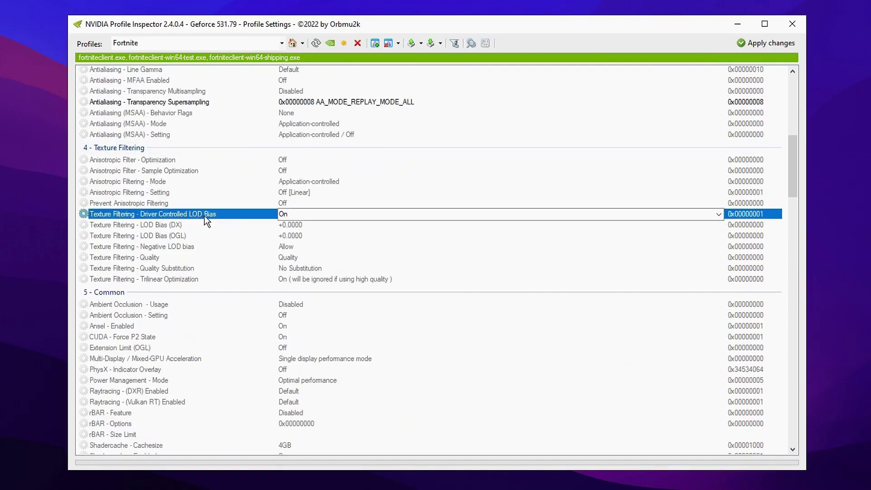
click(719, 214)
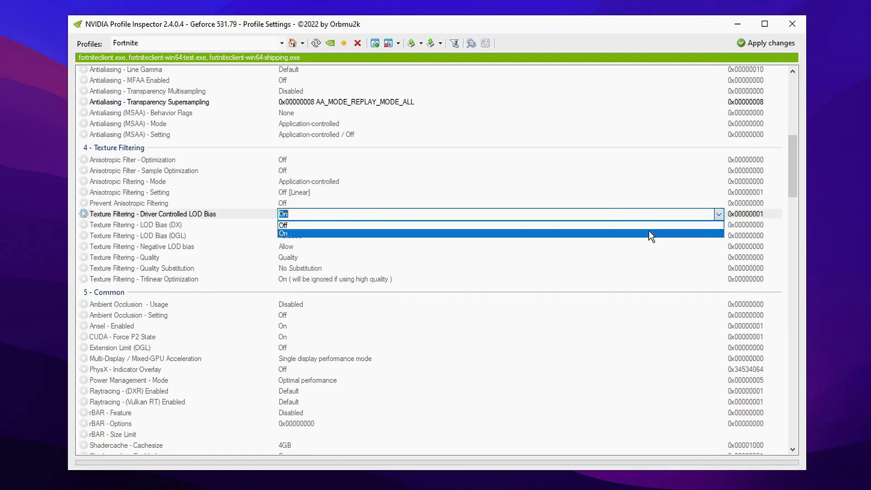
click(632, 225)
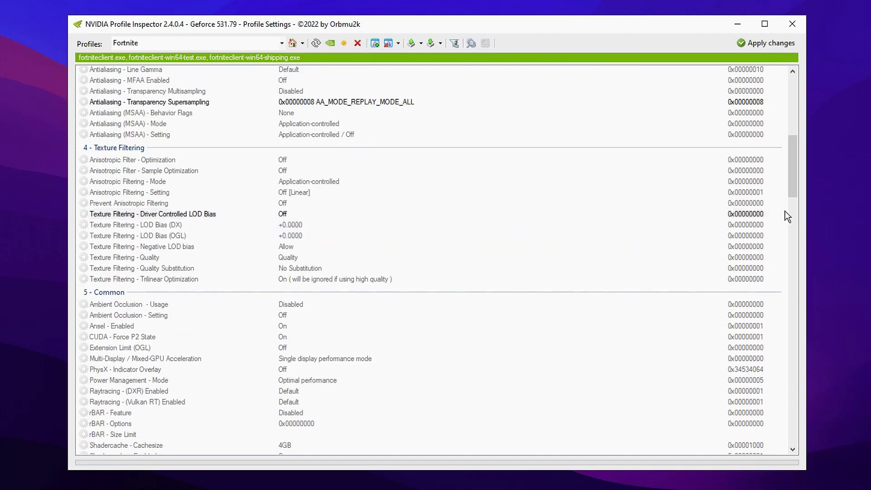
Set Texture Filtering - LOD Bias (DX) to +3.0000
scroll(785, 211, down, 1)
click(137, 219)
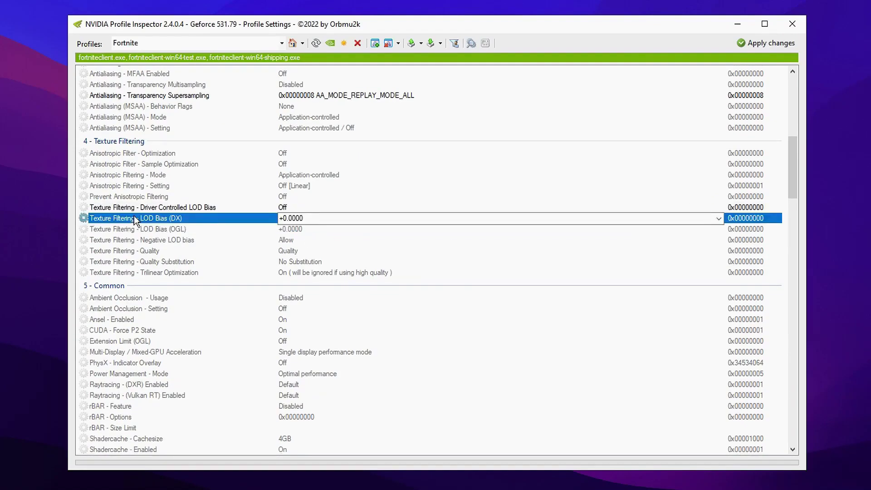
click(719, 219)
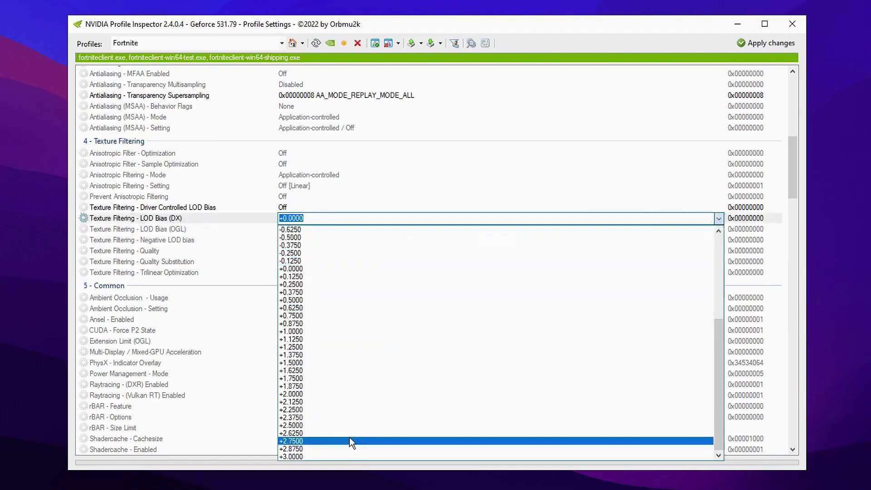
click(342, 455)
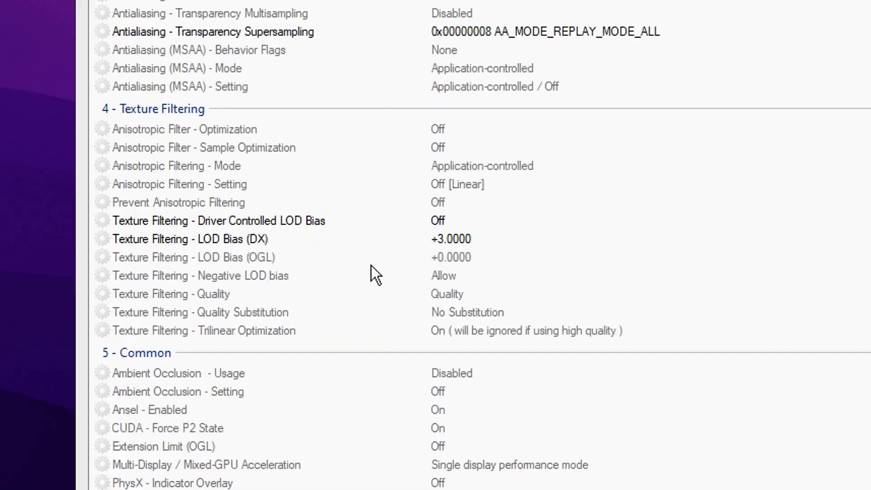
Set Texture Filtering - LOD Bias (OGL) to +3.0000 in the Fortnite profile
click(244, 257)
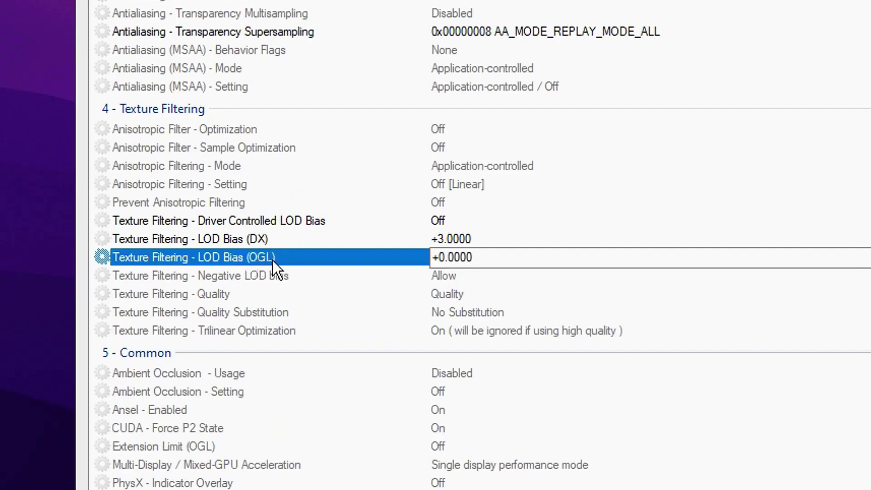
click(708, 257)
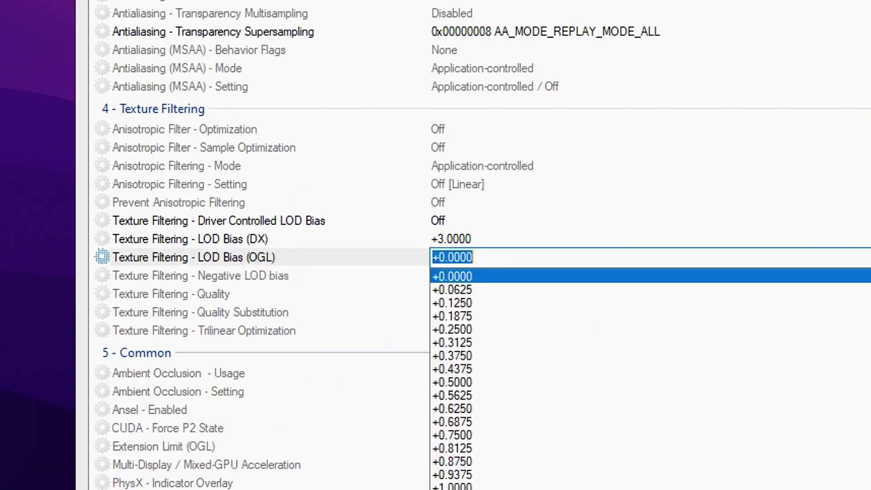
scroll(649, 377, down, 6)
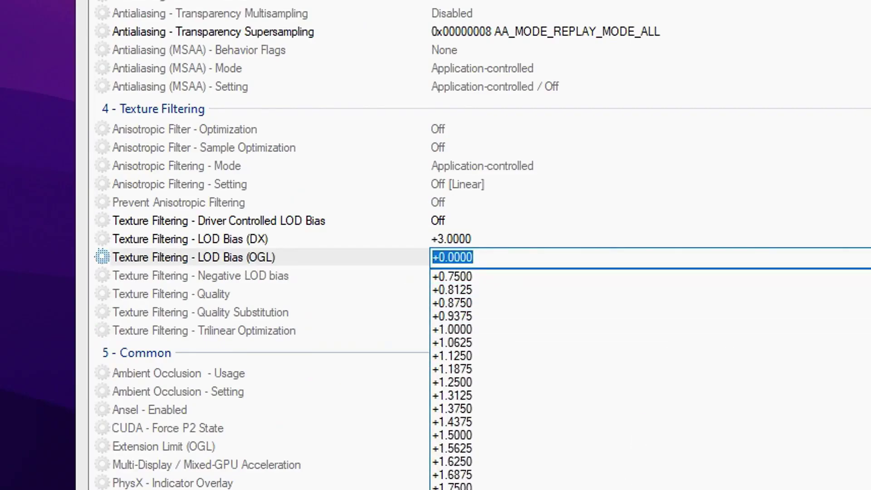
text(+3.0000)
key(Return)
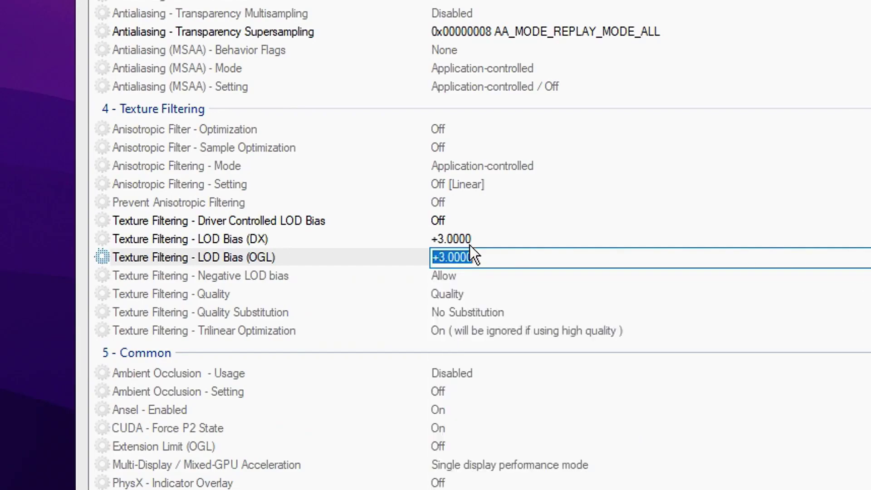
key(Return)
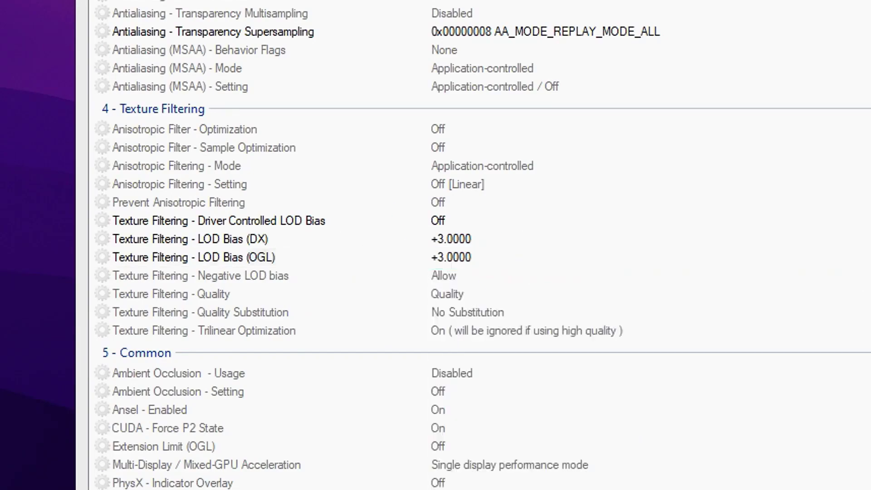
Choose a different option for Texture Filtering - Quality in the Fortnite profile
click(109, 293)
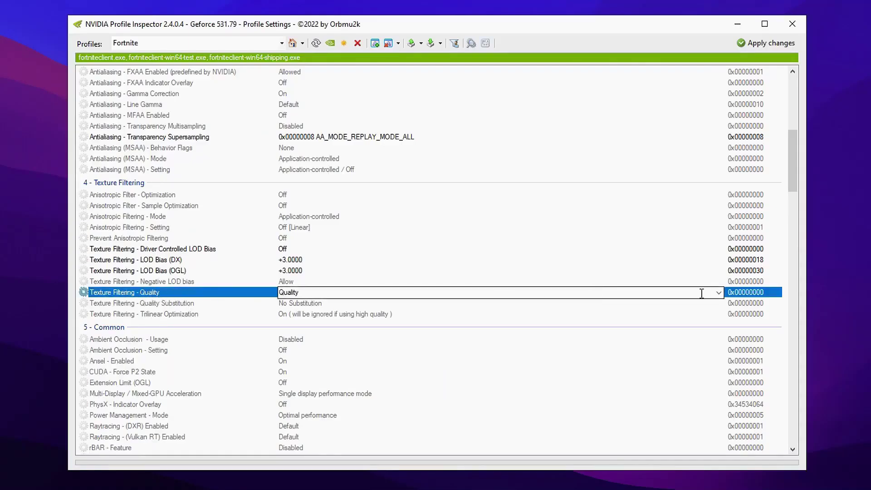
click(719, 293)
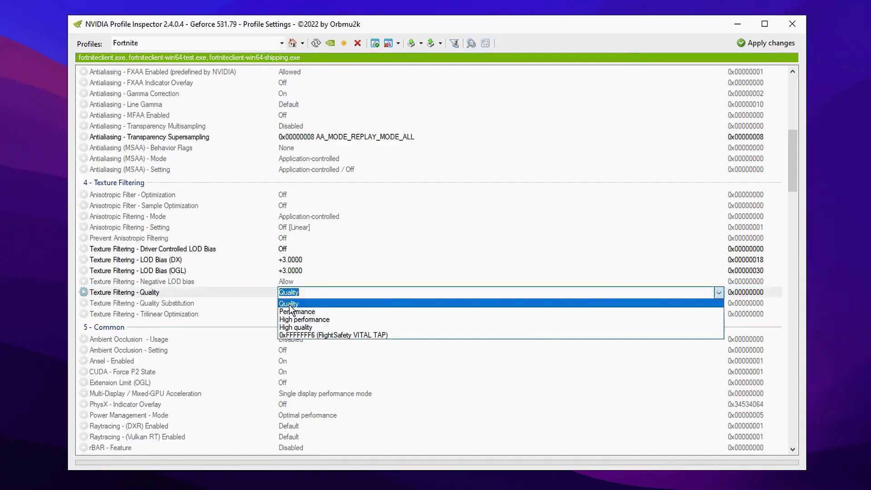
click(313, 327)
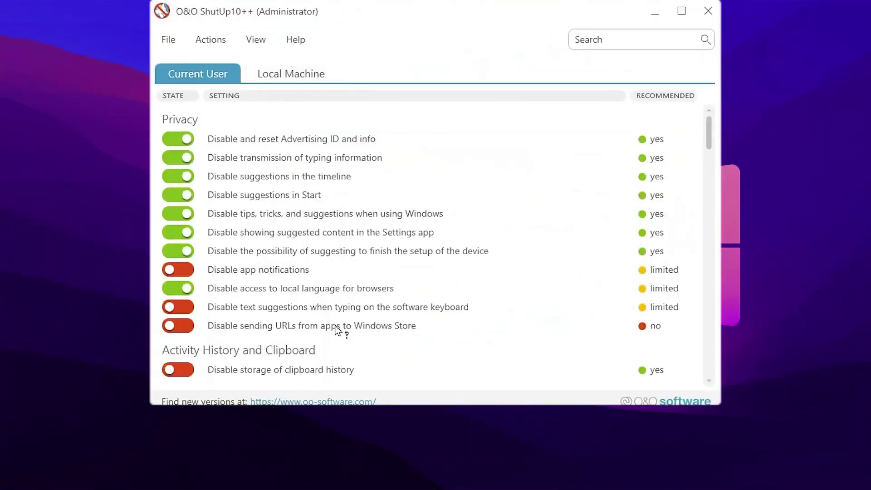
In O&O ShutUp10++, apply only the recommended settings and decline creating a system restore point
click(210, 39)
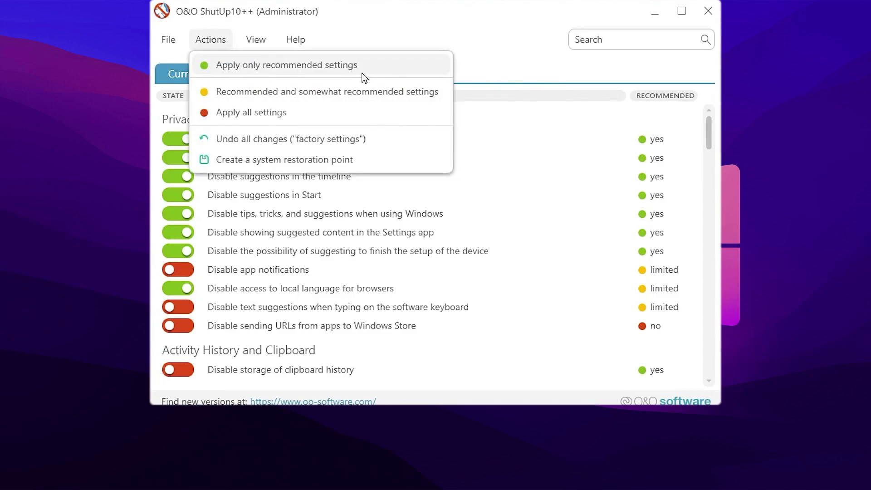
click(230, 67)
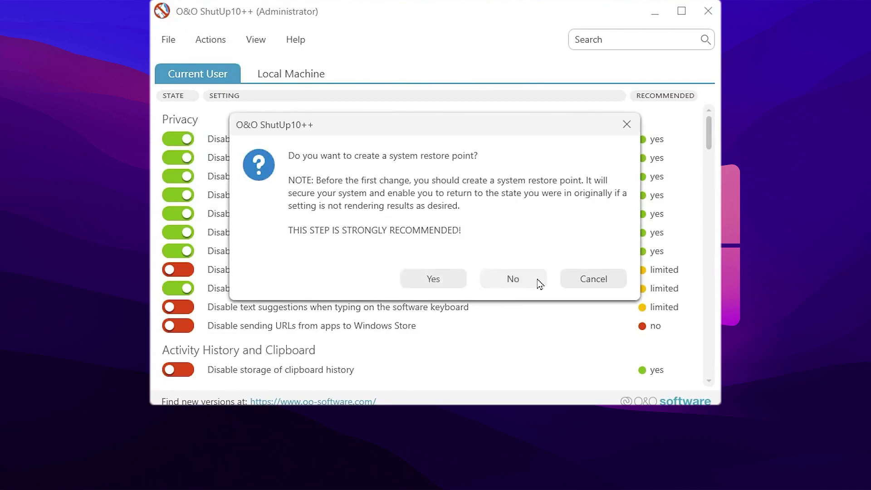
click(512, 282)
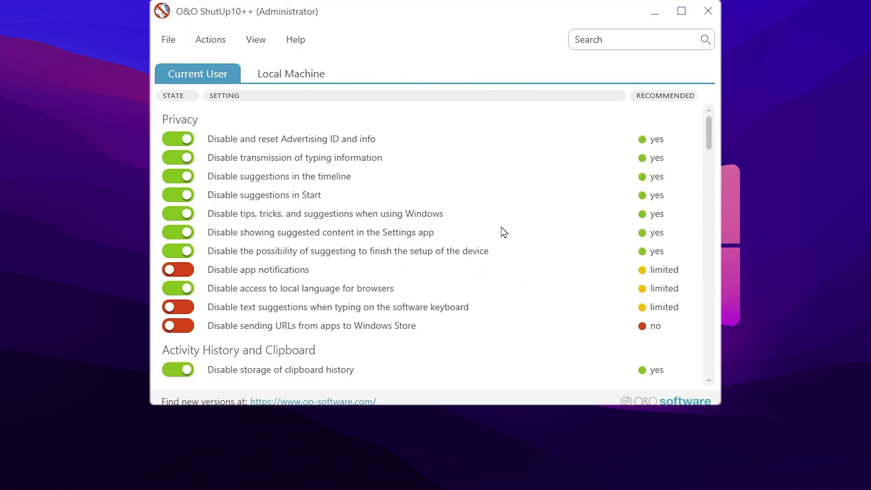
Review the Current User privacy settings and close O&O ShutUp10++, acknowledging its closing notice
scroll(418, 176, down, 10)
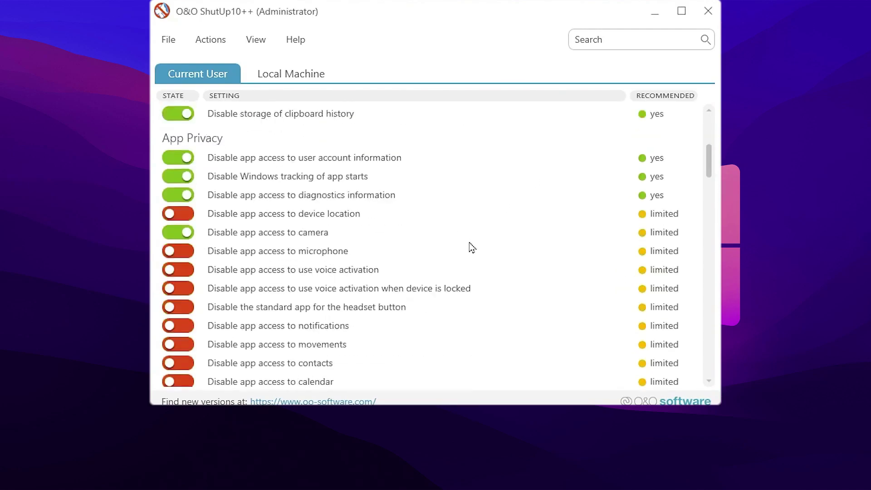
scroll(208, 269, down, 5)
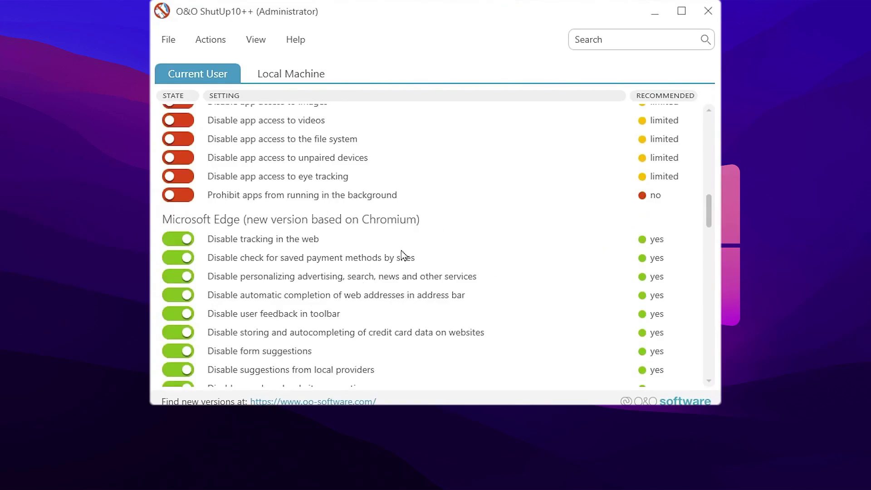
drag(709, 211, 717, 81)
click(706, 17)
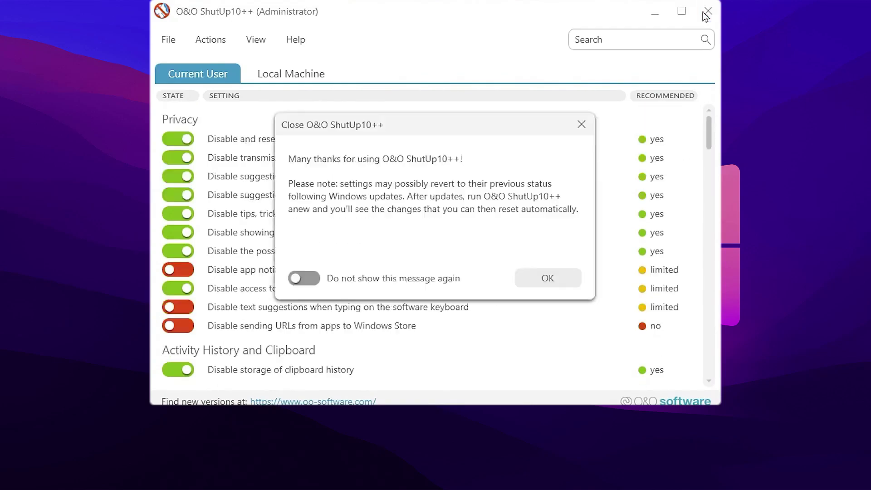
click(549, 279)
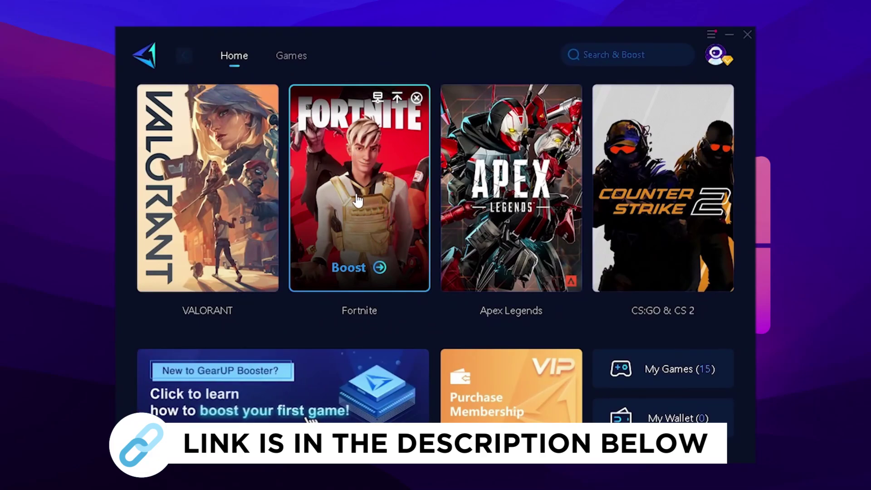
Switch to GearUP Booster and start boosting Fortnite
click(357, 200)
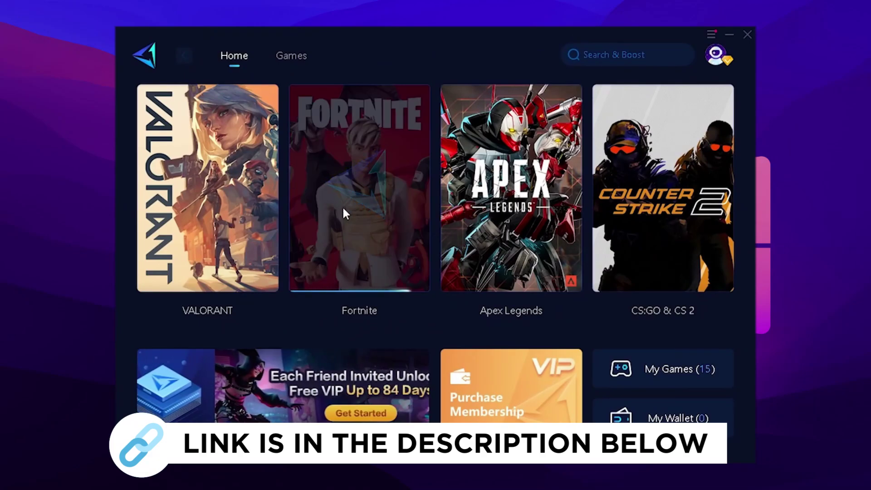